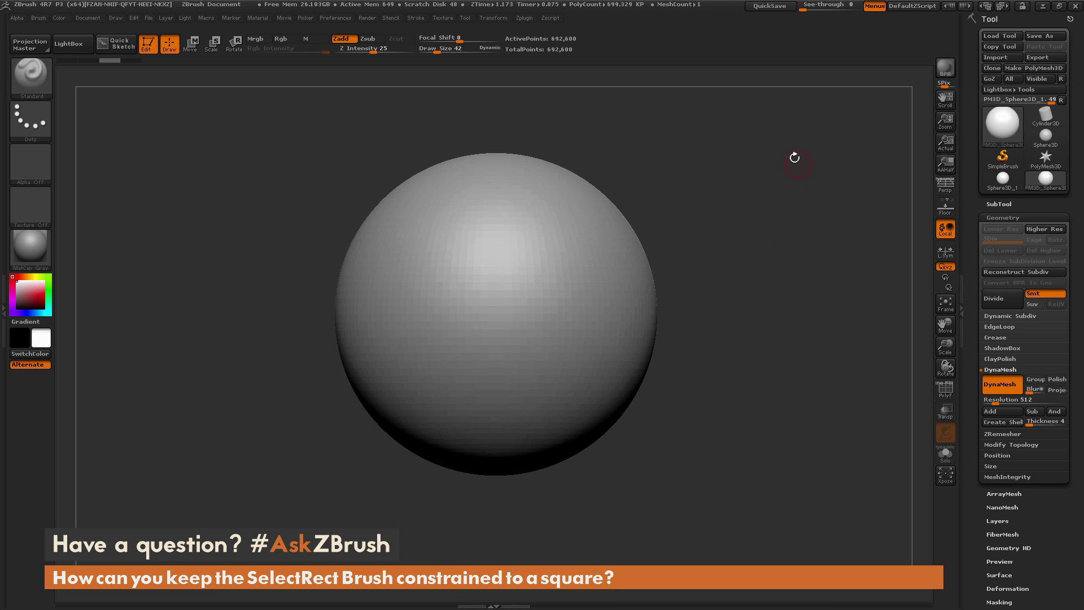
Orbit the view slightly to frame the DynaMesh sphere.
{"action": "left_click_drag", "start_coordinate": [754, 261], "coordinate": [731, 288]}
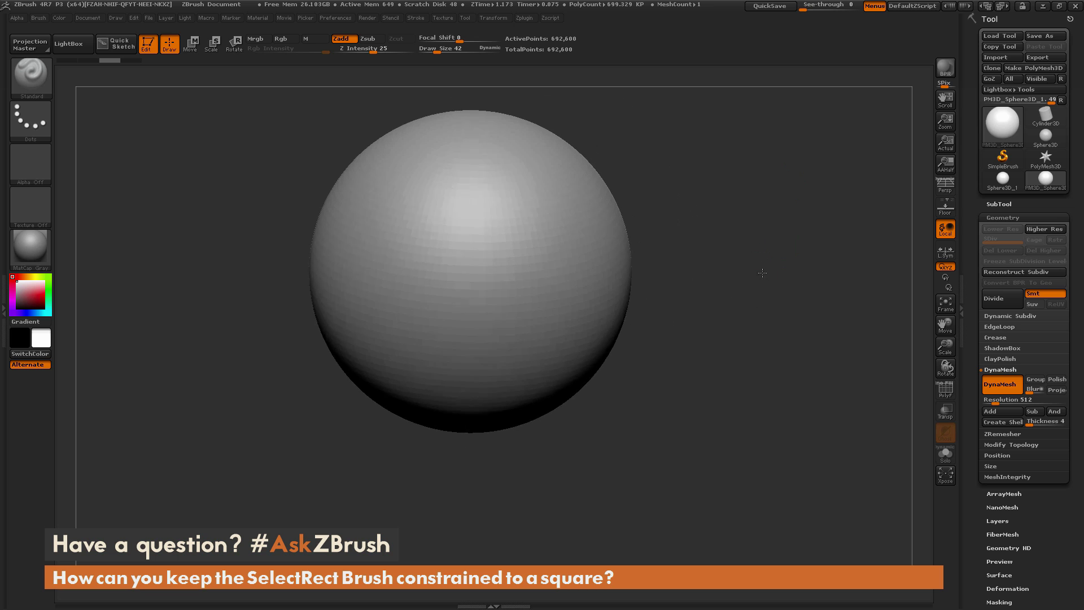
{"action": "left_click_drag", "start_coordinate": [717, 237], "coordinate": [726, 243], "text": "alt"}
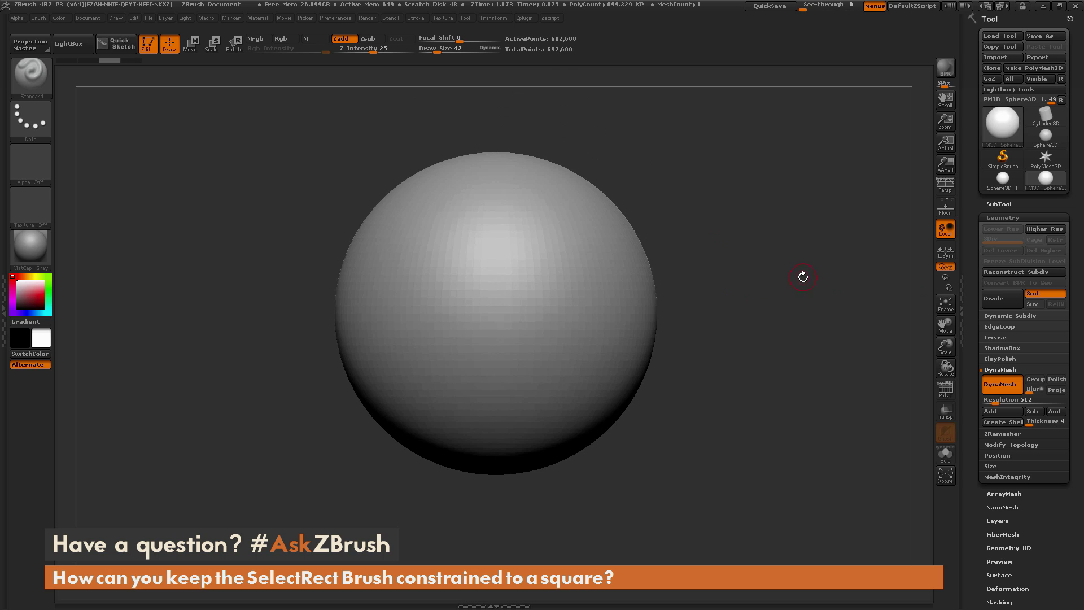
Activate SelectRect and hide sphere regions with freeform rectangles, revealing all after each.
{"action": "key", "text": "ctrl+shift"}
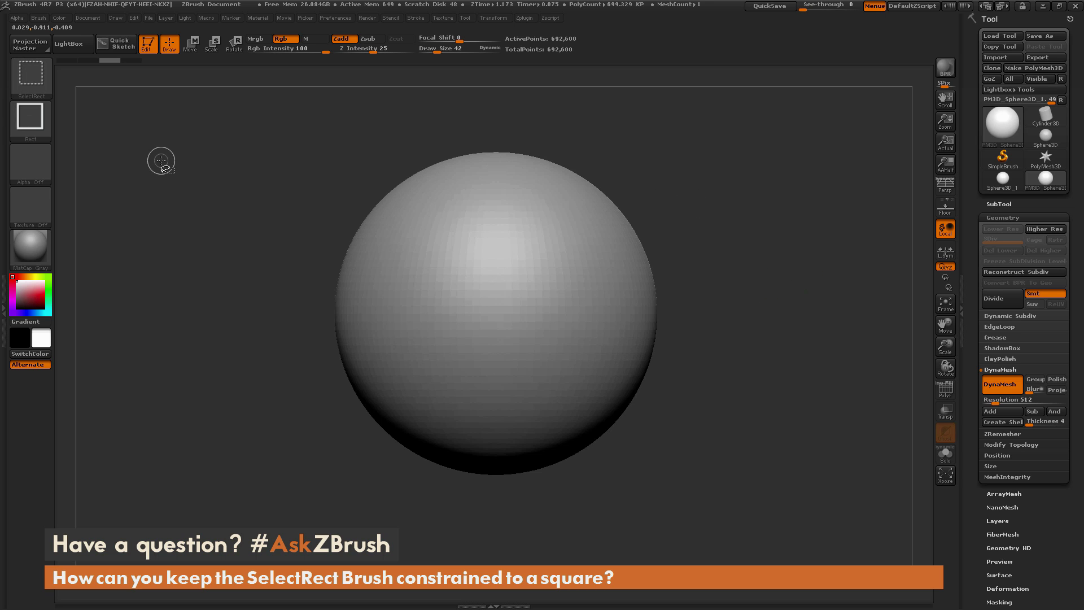
{"action": "key", "text": "ctrl+shift"}
{"action": "mouse_move", "coordinate": [308, 137]}
{"action": "left_mouse_down", "text": "ctrl+shift"}
{"action": "mouse_move", "coordinate": [456, 353]}
{"action": "mouse_move", "coordinate": [540, 369]}
{"action": "left_mouse_up", "text": "ctrl+shift"}
{"action": "left_click", "coordinate": [695, 233], "text": "ctrl+shift"}
{"action": "left_click_drag", "start_coordinate": [709, 201], "coordinate": [576, 455], "text": "ctrl+shift"}
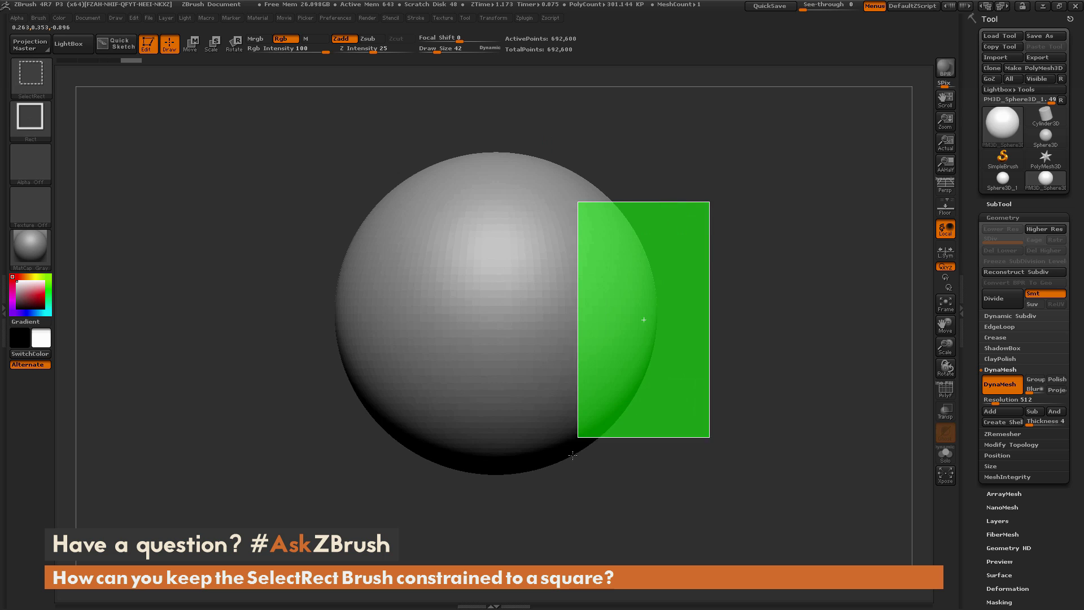
{"action": "left_click", "coordinate": [726, 194], "text": "ctrl+shift"}
{"action": "left_click_drag", "start_coordinate": [722, 181], "coordinate": [532, 336], "text": "ctrl+shift"}
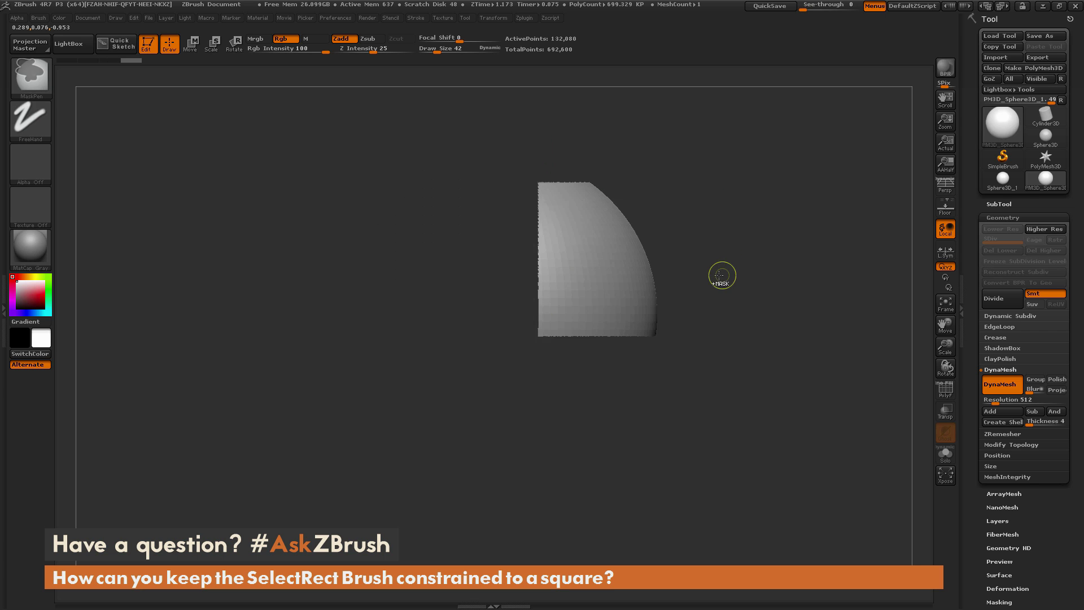
{"action": "left_click", "coordinate": [720, 270], "text": "ctrl+shift"}
Hide the left part, a rough square and an upper-right patch, then show the whole sphere.
{"action": "left_click_drag", "start_coordinate": [271, 136], "coordinate": [434, 371], "text": "ctrl+shift"}
{"action": "left_click", "coordinate": [659, 237], "text": "ctrl+shift"}
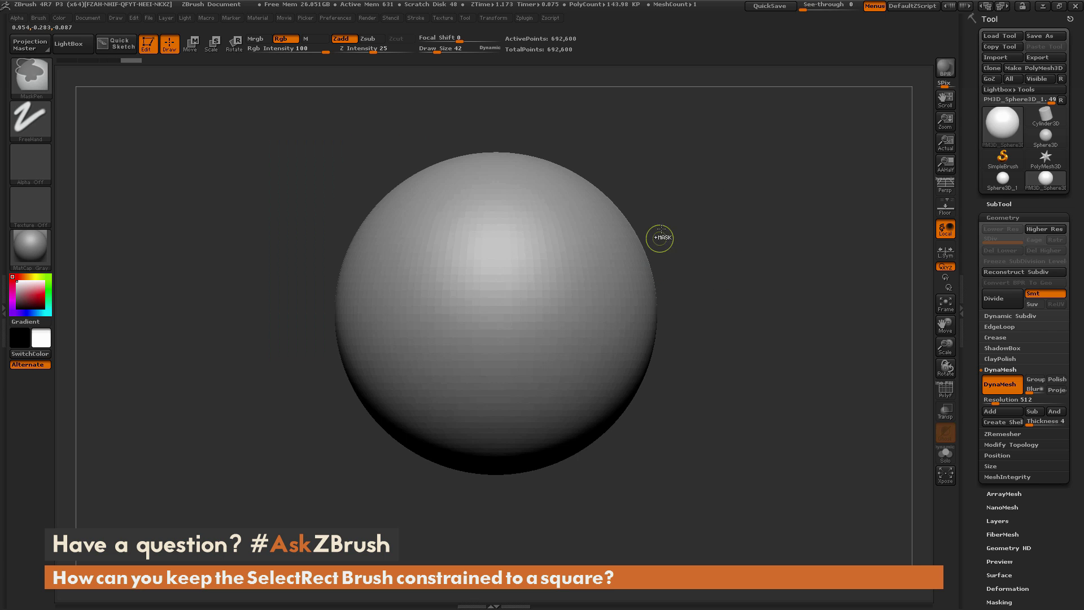
{"action": "mouse_move", "coordinate": [672, 147]}
{"action": "left_mouse_down", "text": "ctrl+shift"}
{"action": "mouse_move", "coordinate": [531, 286]}
{"action": "mouse_move", "coordinate": [516, 322]}
{"action": "left_mouse_up", "text": "ctrl+shift"}
{"action": "left_click", "coordinate": [711, 221], "text": "ctrl+shift"}
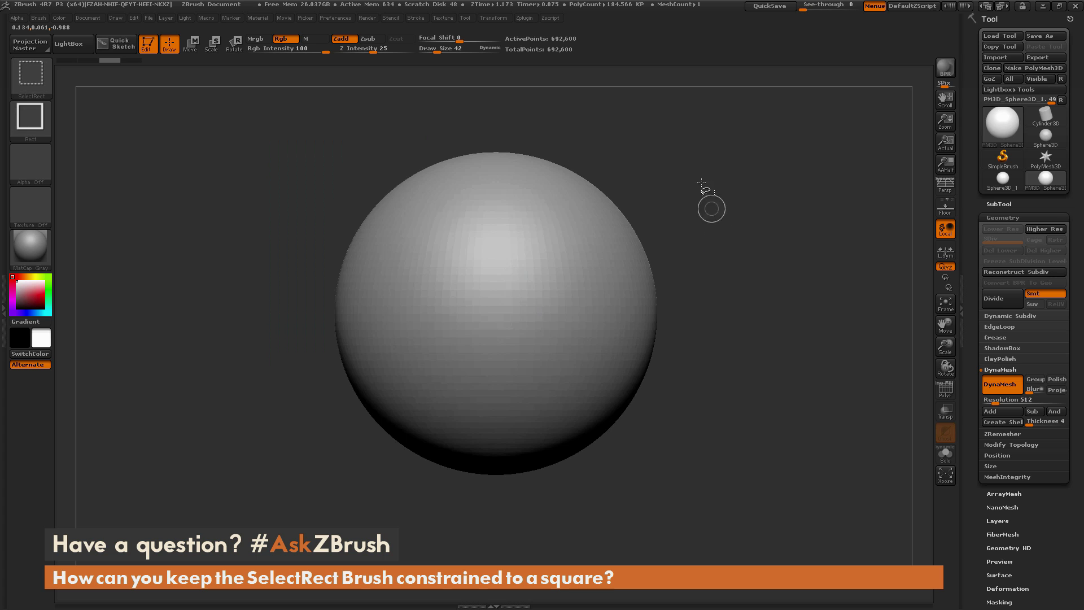
{"action": "mouse_move", "coordinate": [673, 165]}
{"action": "left_mouse_down", "text": "ctrl+shift"}
{"action": "mouse_move", "coordinate": [607, 199]}
{"action": "mouse_move", "coordinate": [563, 320]}
{"action": "mouse_move", "coordinate": [476, 310]}
{"action": "mouse_move", "coordinate": [455, 325]}
{"action": "mouse_move", "coordinate": [449, 402]}
{"action": "mouse_move", "coordinate": [564, 290]}
{"action": "mouse_move", "coordinate": [555, 277]}
{"action": "mouse_move", "coordinate": [443, 371]}
{"action": "mouse_move", "coordinate": [450, 346]}
{"action": "mouse_move", "coordinate": [364, 243]}
{"action": "mouse_move", "coordinate": [220, 212]}
{"action": "mouse_move", "coordinate": [269, 213]}
{"action": "mouse_move", "coordinate": [271, 481]}
{"action": "mouse_move", "coordinate": [452, 375]}
{"action": "mouse_move", "coordinate": [591, 368]}
{"action": "mouse_move", "coordinate": [619, 426]}
{"action": "mouse_move", "coordinate": [615, 407]}
{"action": "mouse_move", "coordinate": [298, 332]}
{"action": "mouse_move", "coordinate": [264, 238]}
{"action": "mouse_move", "coordinate": [269, 331]}
{"action": "mouse_move", "coordinate": [386, 478]}
{"action": "mouse_move", "coordinate": [528, 489]}
{"action": "mouse_move", "coordinate": [515, 484]}
{"action": "mouse_move", "coordinate": [513, 386]}
{"action": "mouse_move", "coordinate": [509, 476]}
{"action": "left_mouse_up", "text": "ctrl+shift"}
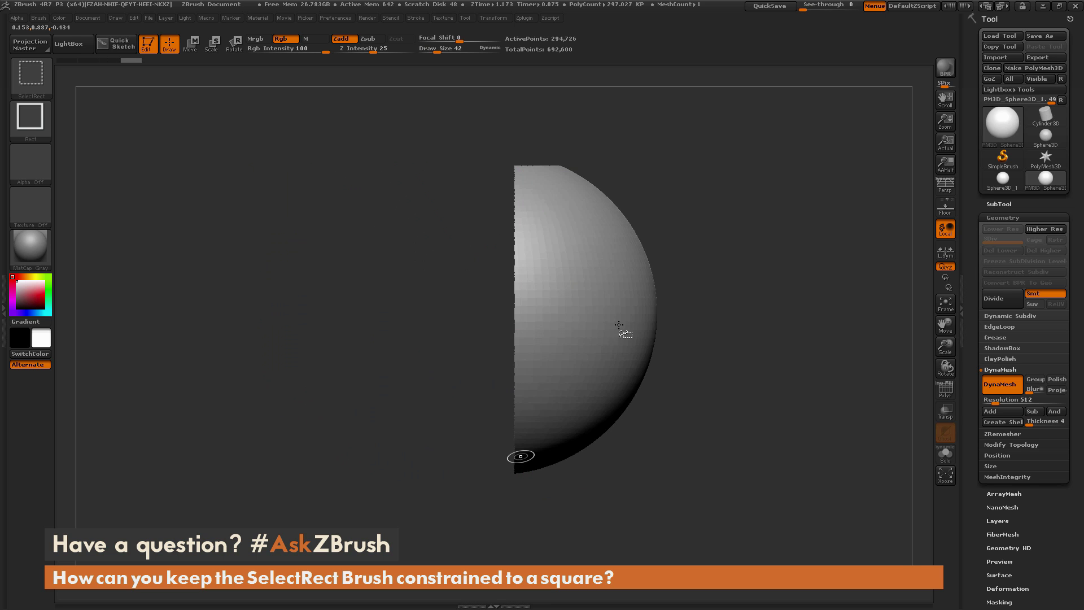
{"action": "left_click", "coordinate": [609, 252], "text": "ctrl+shift"}
{"action": "left_click_drag", "start_coordinate": [641, 189], "coordinate": [542, 300], "text": "ctrl+shift"}
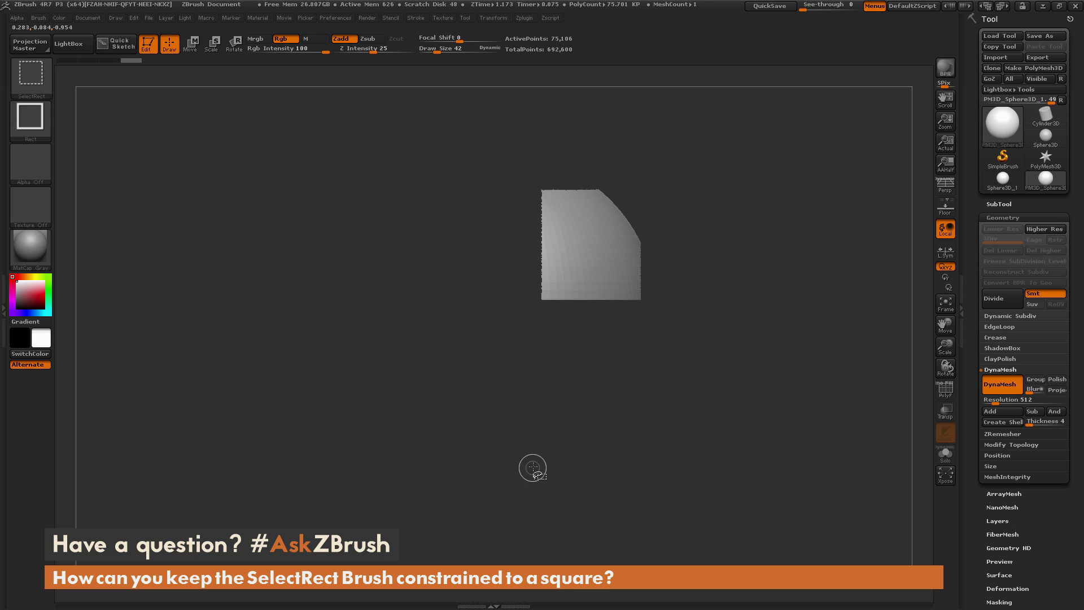
{"action": "left_click", "coordinate": [540, 478], "text": "ctrl+shift"}
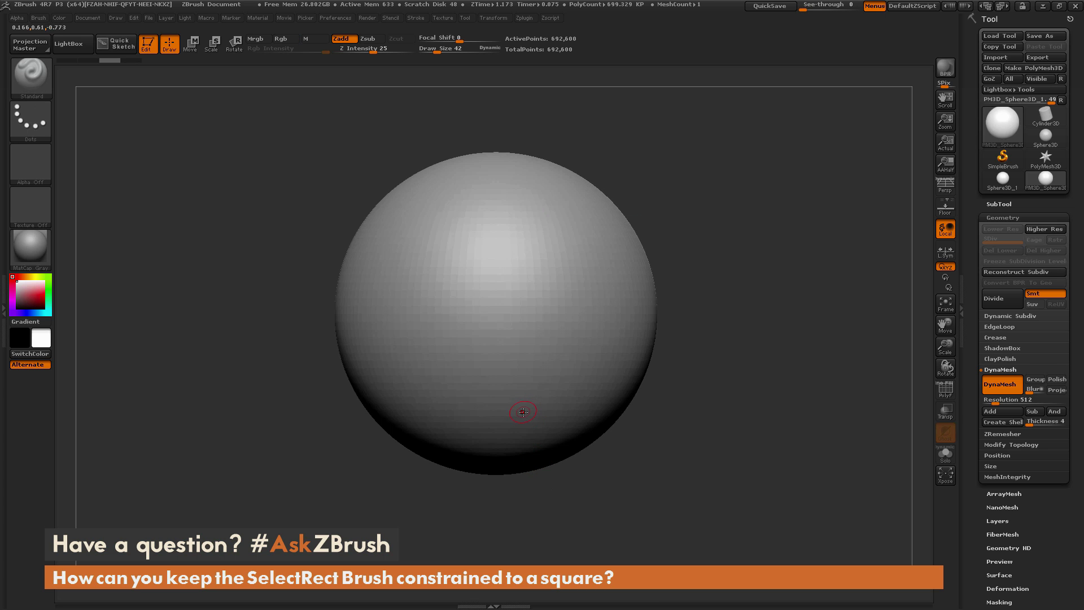
Activate SelectRect and show the Strokes popup with the Square and Center options.
{"action": "key", "text": "ctrl+shift"}
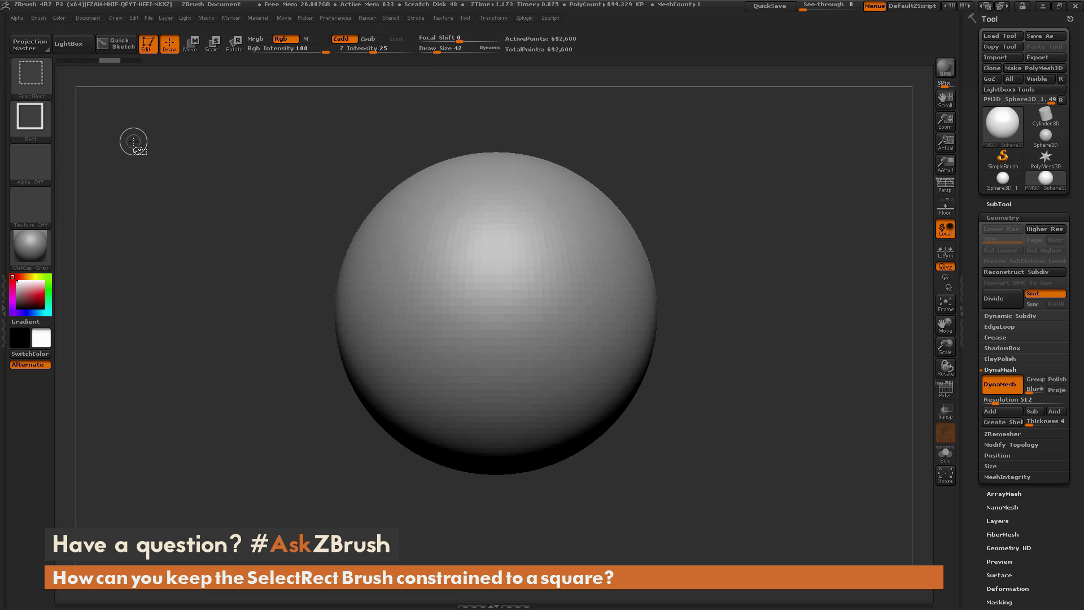
{"action": "left_click", "coordinate": [29, 125]}
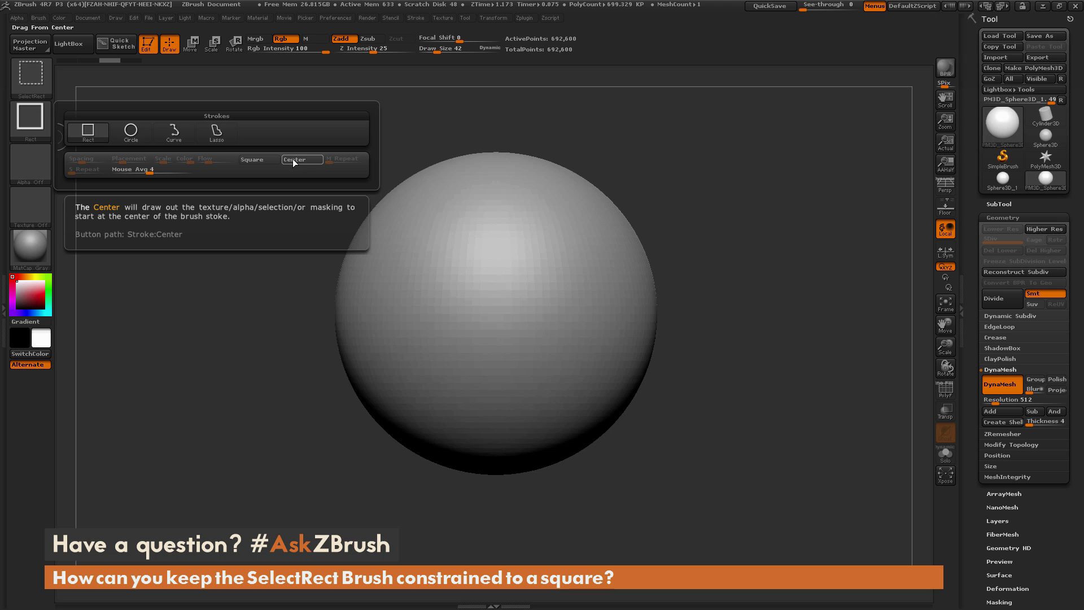
Enable Square on the Rect stroke and test several square hides on the sphere.
{"action": "left_click", "coordinate": [255, 160]}
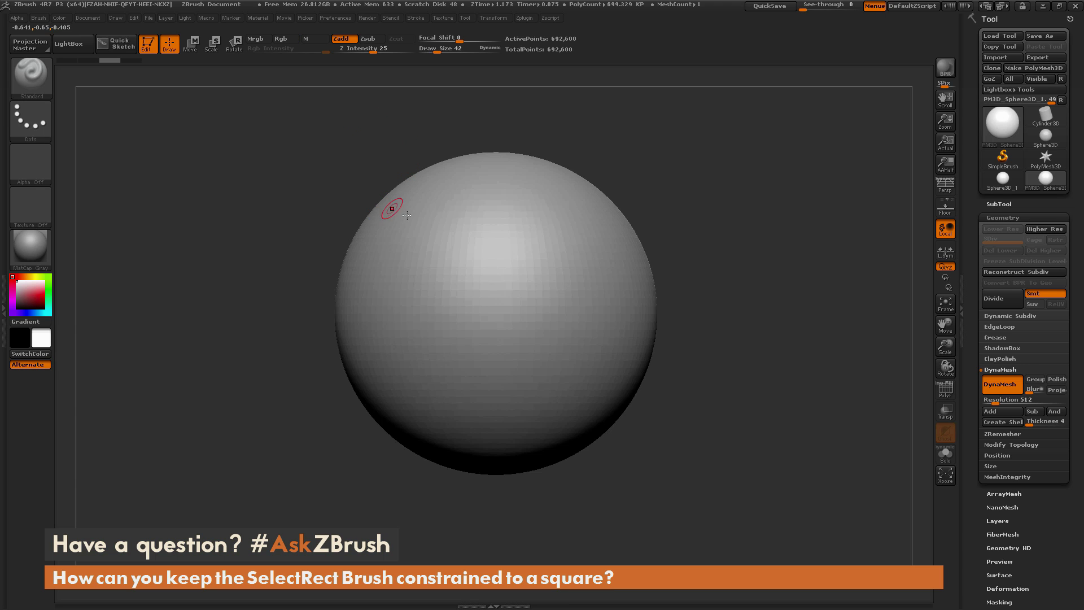
{"action": "key", "text": "ctrl+shift"}
{"action": "left_click_drag", "start_coordinate": [515, 215], "coordinate": [614, 383], "text": "ctrl+shift"}
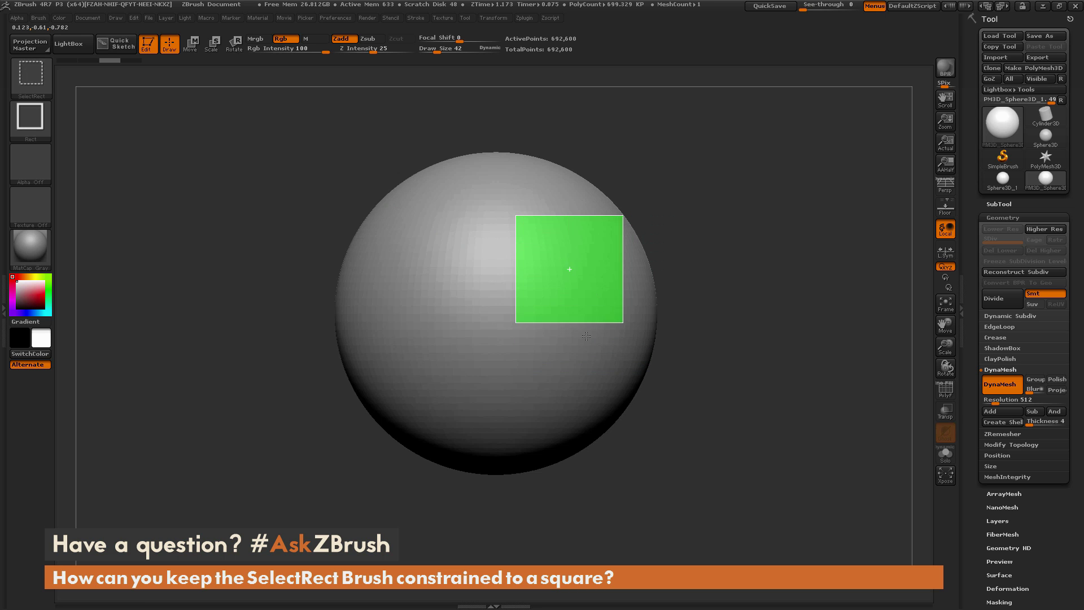
{"action": "mouse_move", "coordinate": [614, 383]}
{"action": "left_mouse_down", "text": "ctrl+shift"}
{"action": "mouse_move", "coordinate": [574, 295]}
{"action": "mouse_move", "coordinate": [619, 315]}
{"action": "left_mouse_up", "text": "ctrl+shift"}
{"action": "left_click", "coordinate": [606, 341], "text": "ctrl+shift"}
{"action": "left_click_drag", "start_coordinate": [475, 272], "coordinate": [587, 383], "text": "ctrl+shift"}
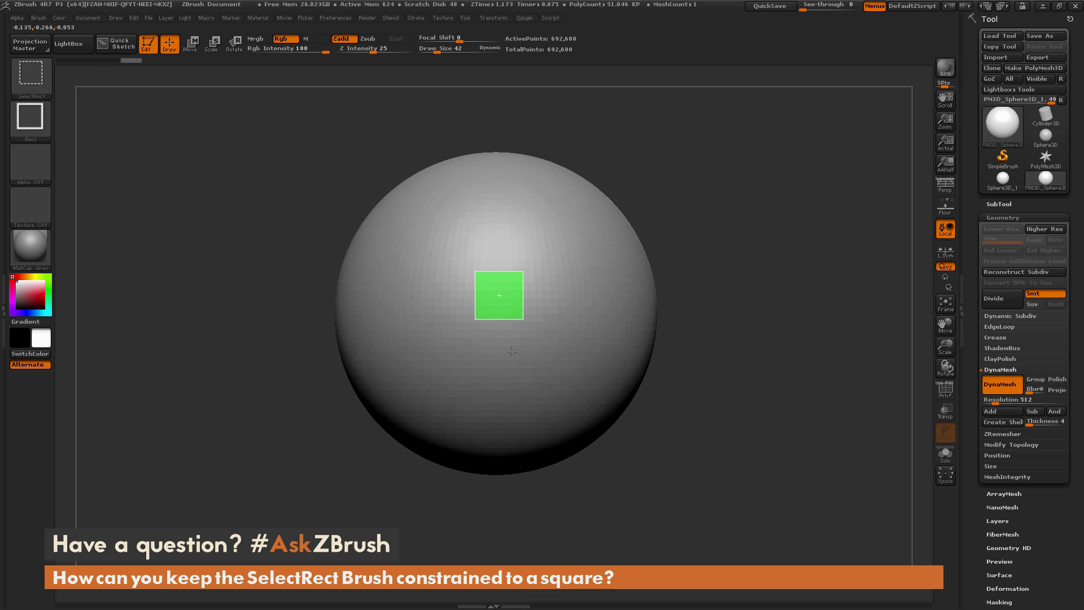
{"action": "left_click", "coordinate": [573, 406], "text": "ctrl+shift"}
{"action": "left_click_drag", "start_coordinate": [486, 249], "coordinate": [595, 357], "text": "ctrl+shift"}
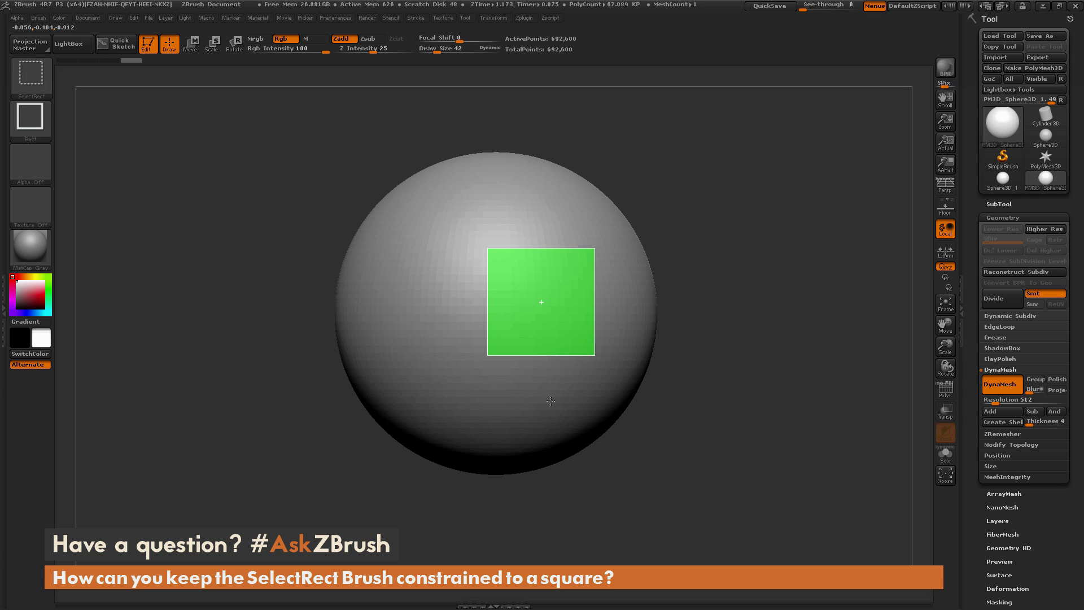
{"action": "left_click", "coordinate": [567, 423], "text": "ctrl+shift"}
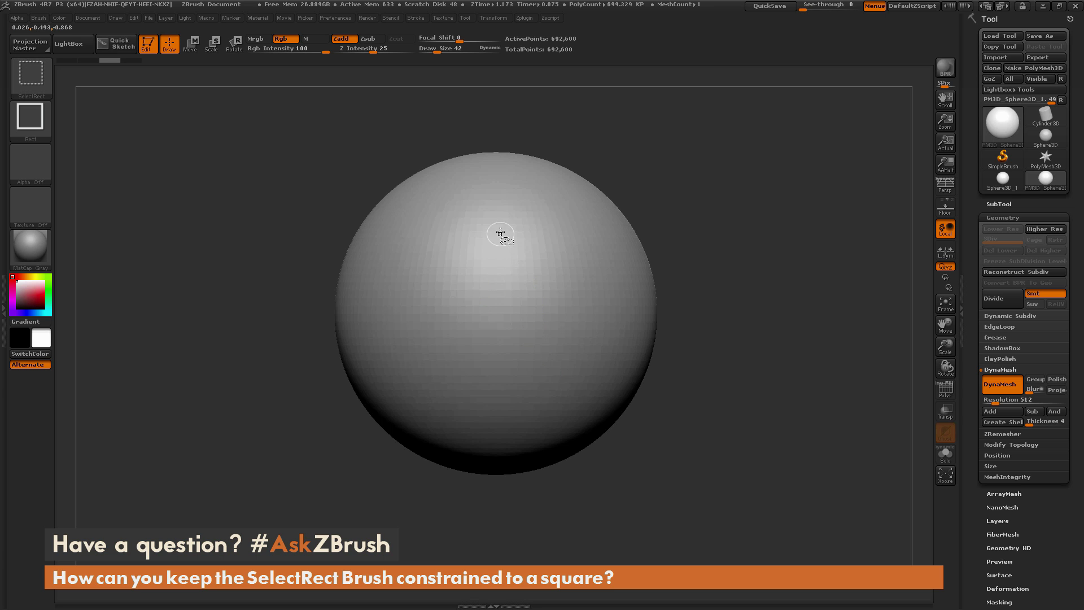
{"action": "left_click_drag", "start_coordinate": [502, 225], "coordinate": [624, 347], "text": "ctrl+shift"}
{"action": "left_click", "coordinate": [571, 429], "text": "ctrl+shift"}
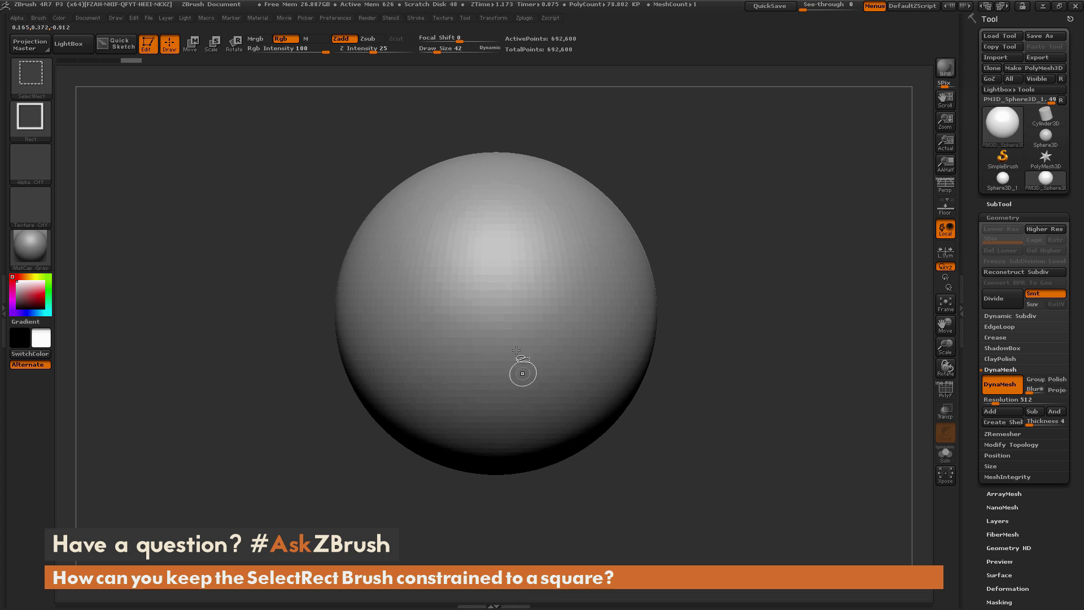
Turn on Center in the stroke options and test a centre-grown square hide.
{"action": "left_click", "coordinate": [31, 120]}
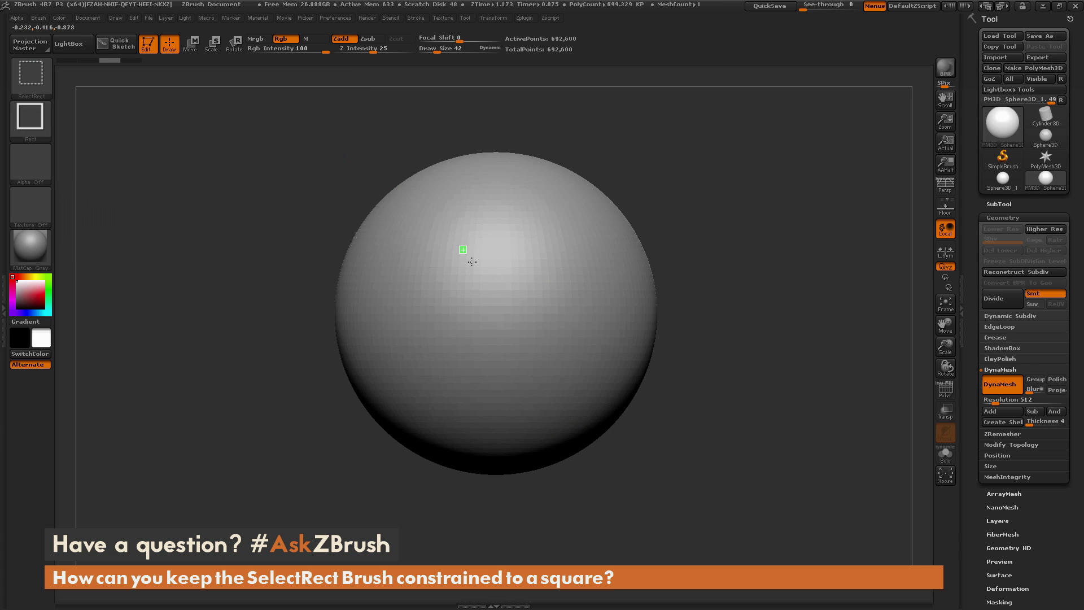
{"action": "left_click_drag", "start_coordinate": [464, 250], "coordinate": [576, 358], "text": "ctrl+shift"}
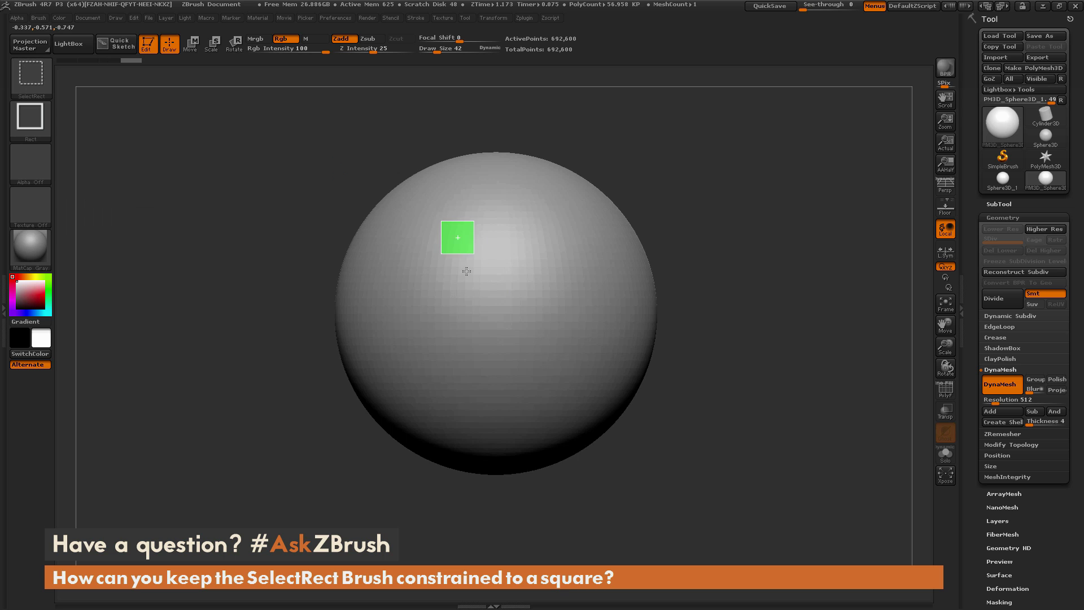
{"action": "left_click_drag", "start_coordinate": [467, 271], "coordinate": [529, 391], "text": "ctrl+shift"}
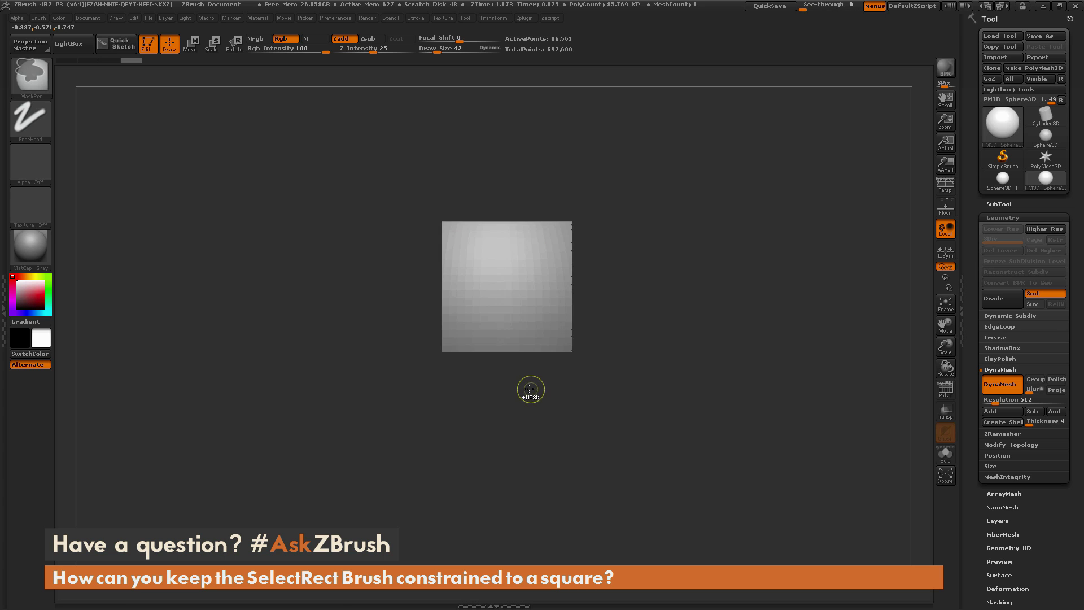
{"action": "left_click", "coordinate": [528, 388], "text": "ctrl+shift"}
{"action": "left_click", "coordinate": [34, 122]}
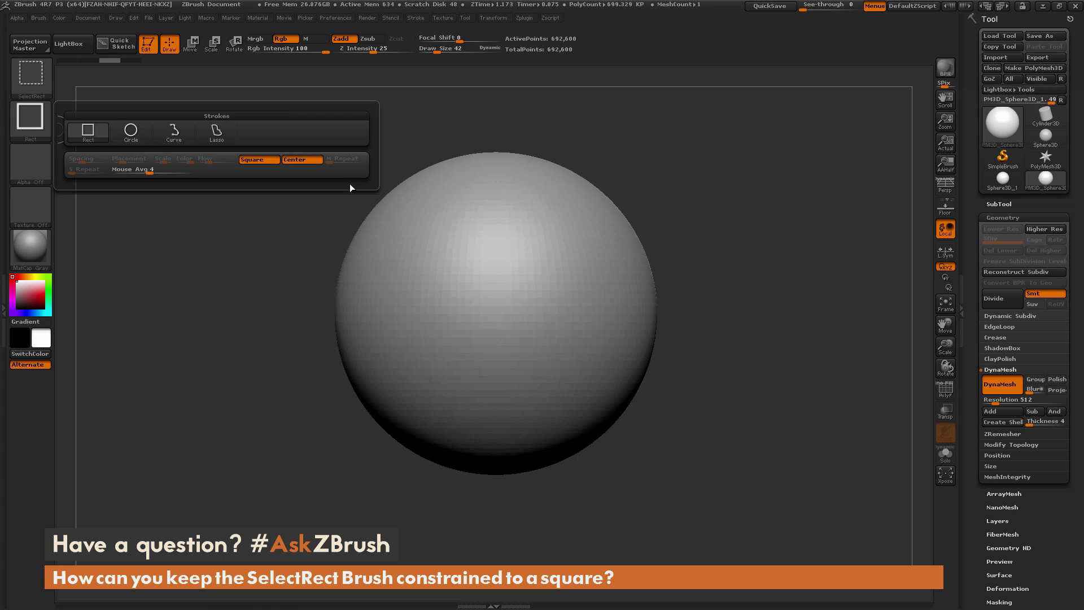
{"action": "left_click_drag", "start_coordinate": [493, 276], "coordinate": [551, 383], "text": "ctrl+shift"}
{"action": "left_click", "coordinate": [548, 368], "text": "ctrl+shift"}
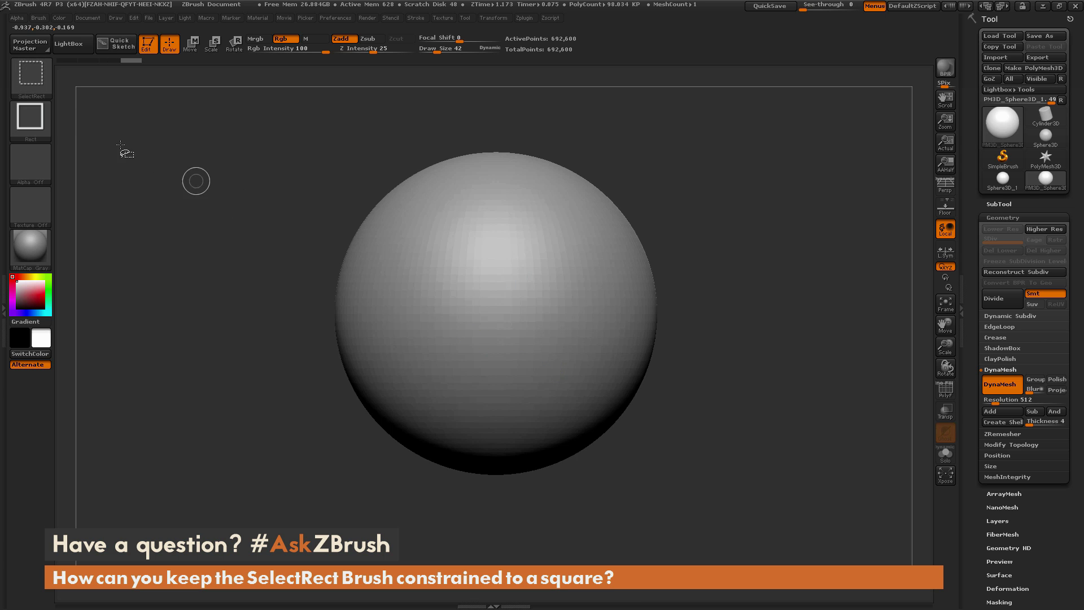
{"action": "left_click", "coordinate": [40, 124]}
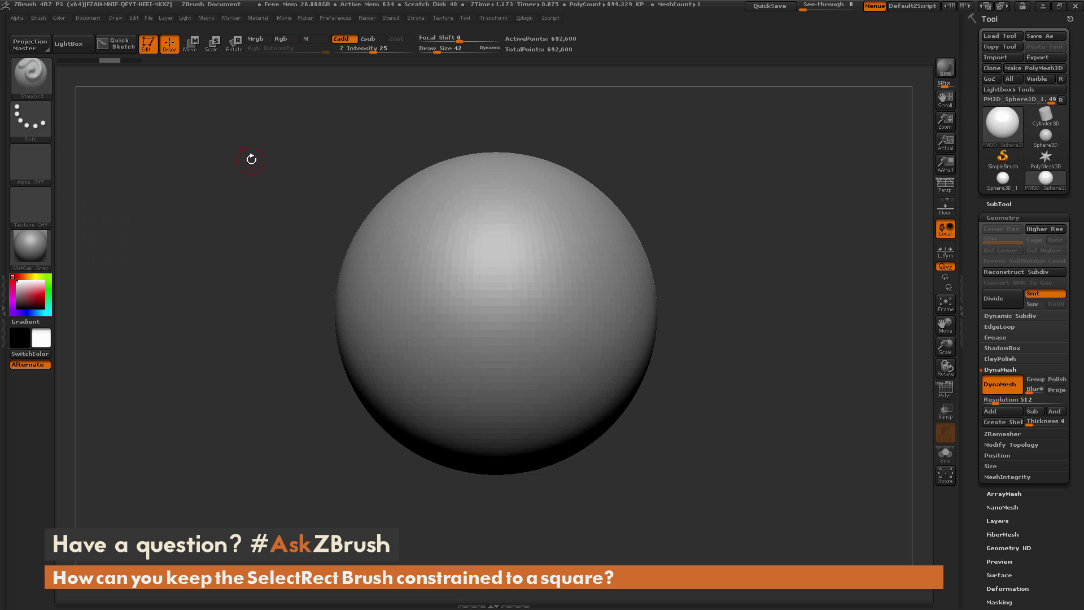
{"action": "left_click", "coordinate": [33, 123], "text": "ctrl+shift"}
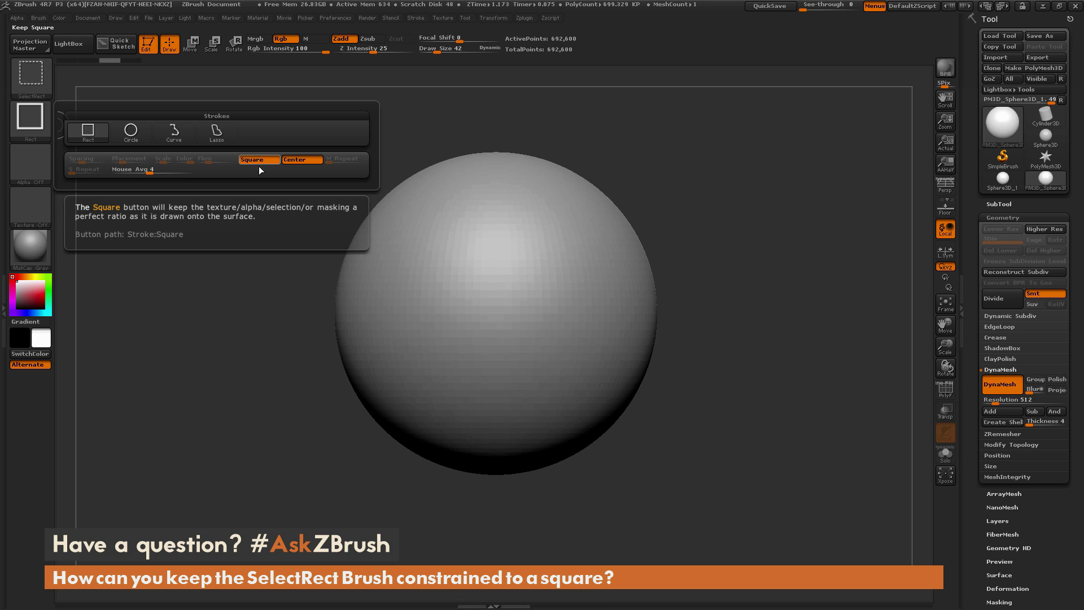
Release Ctrl+Shift so the Strokes popup closes and the Standard brush returns.
{"action": "key", "text": "ctrl+shift"}
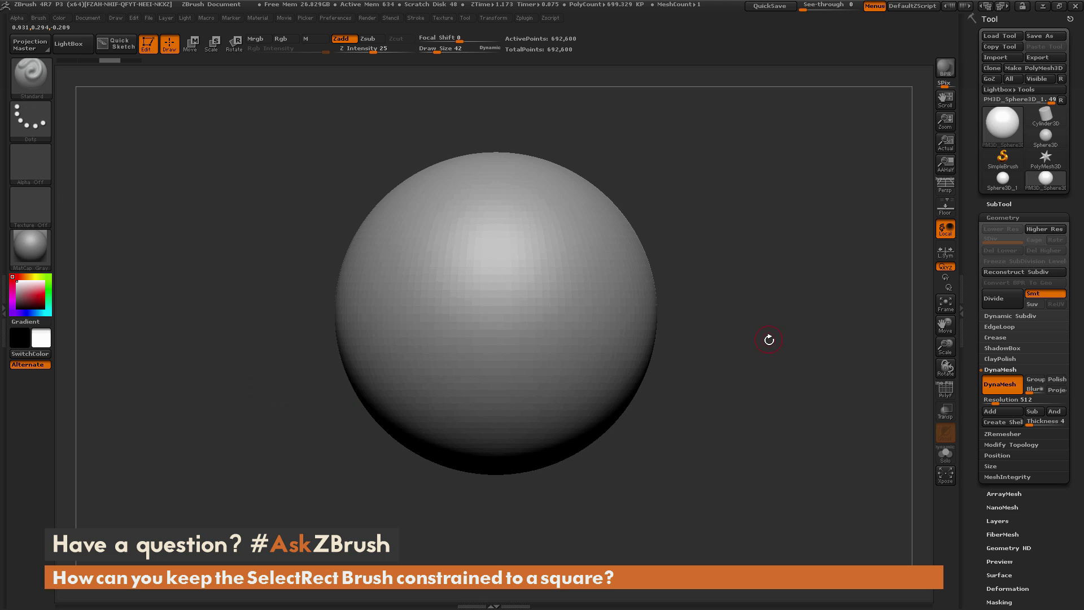